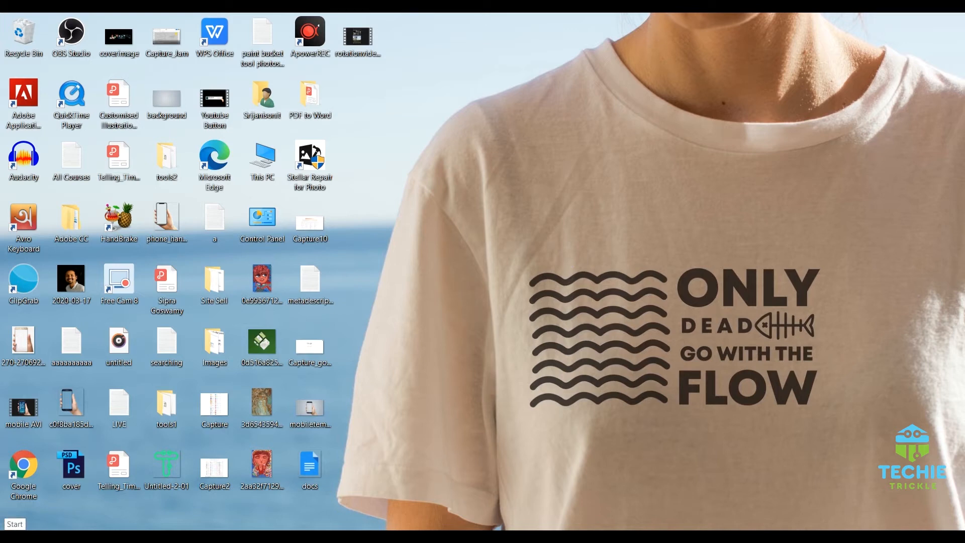
- Bring up the Start menu from the taskbar
click(14, 524)
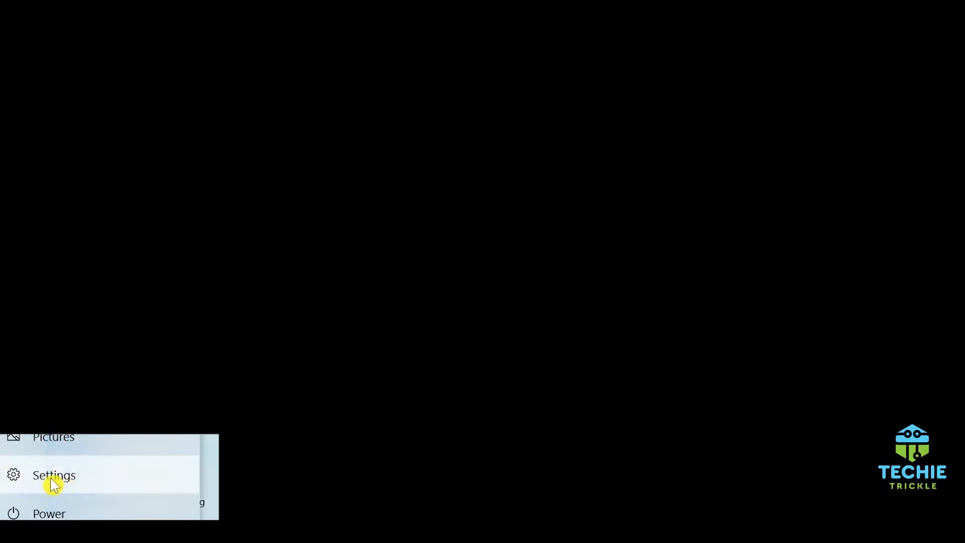
- Go to Settings > Devices and expand the Boult Audio TrueBuds entry
click(53, 475)
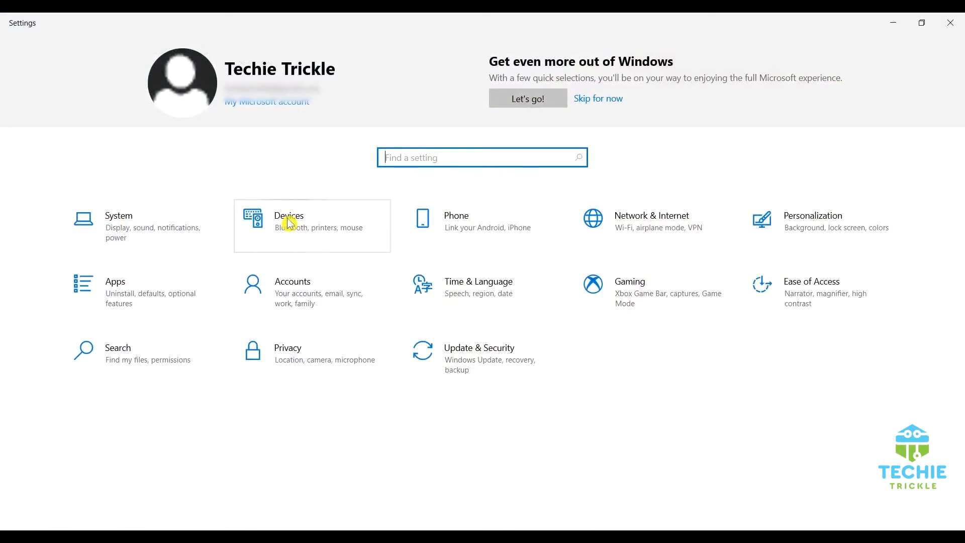
click(289, 223)
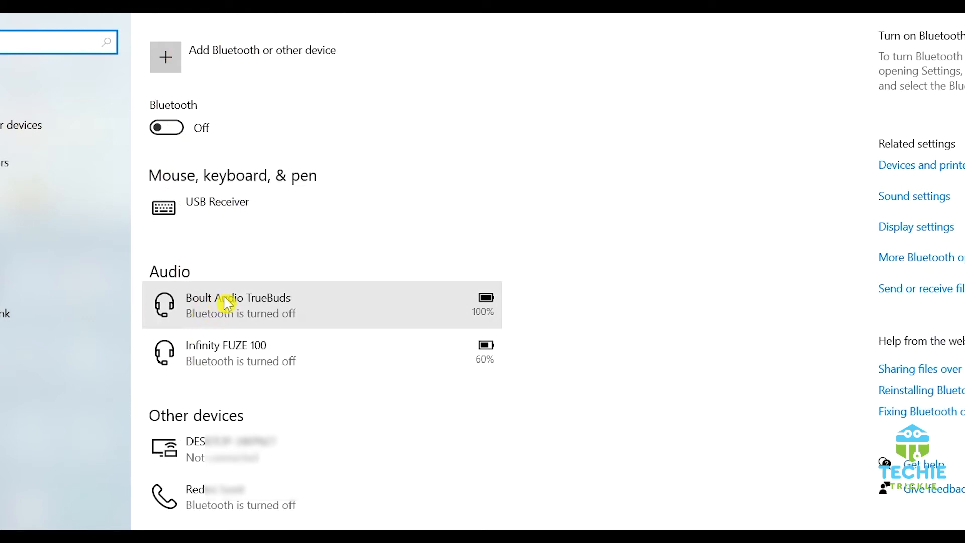
click(362, 307)
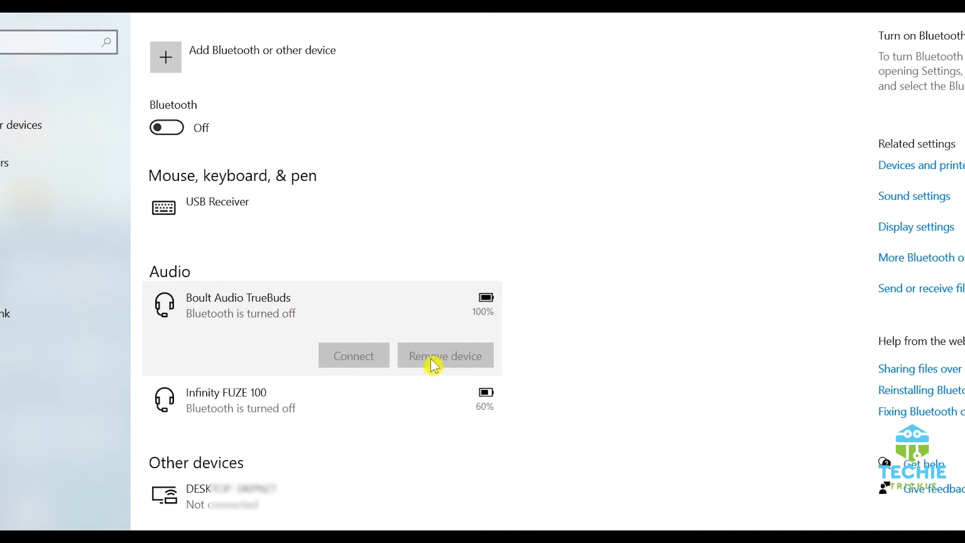
- Switch the Bluetooth toggle to On after Remove device proves unavailable
click(433, 364)
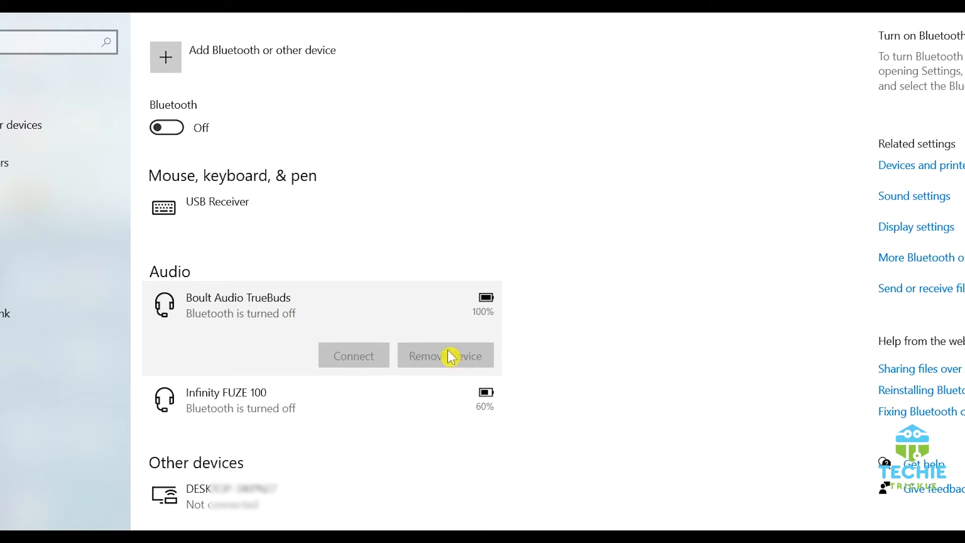
click(167, 126)
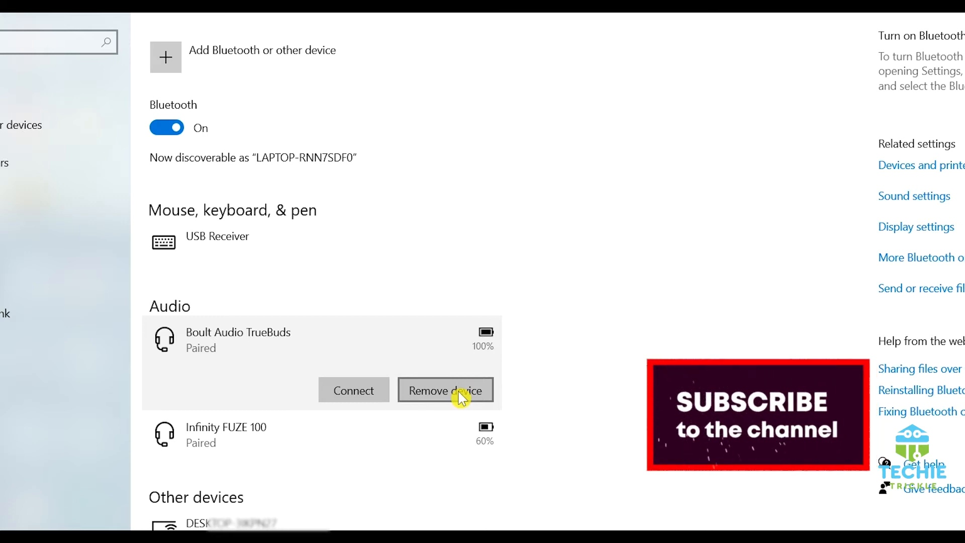
- Remove Boult Audio TrueBuds, confirm with Yes, and start Add Bluetooth or other device
click(460, 393)
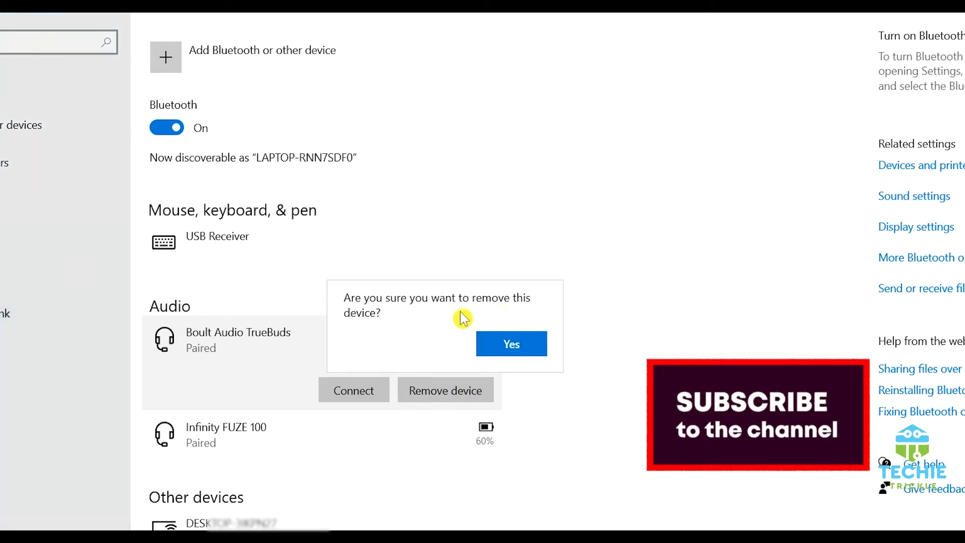
click(517, 351)
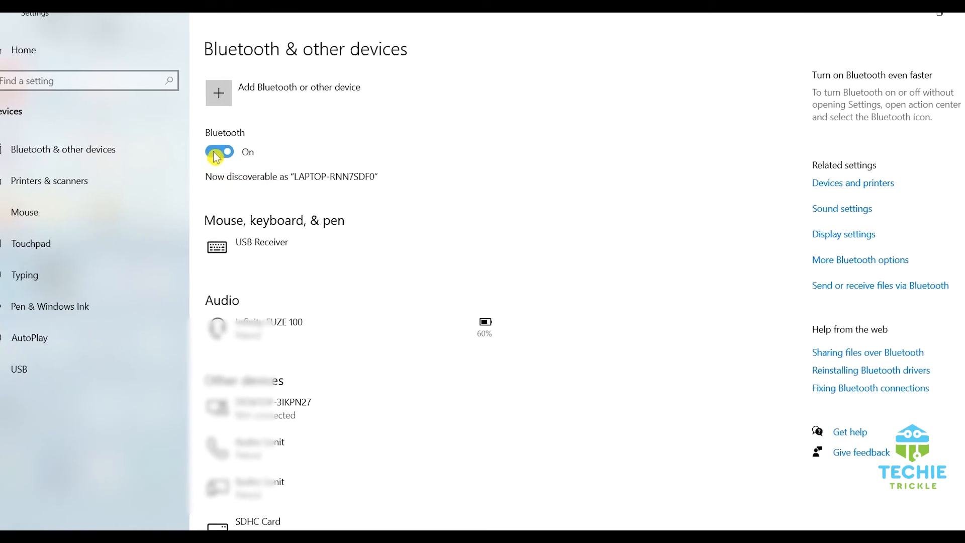
click(210, 86)
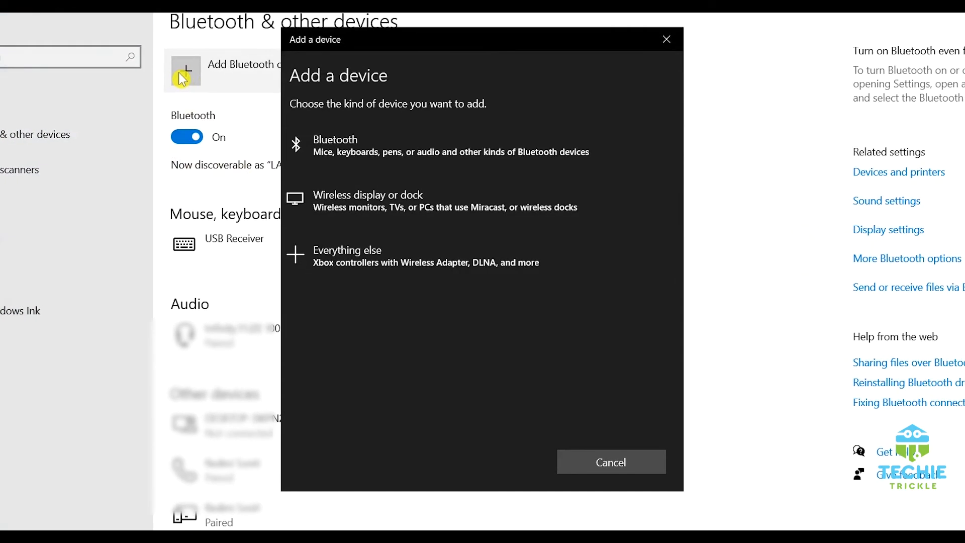
- Pair Boult Audio TrueBuds over Bluetooth, accept the PIN with Connect, and finish with Done
click(423, 165)
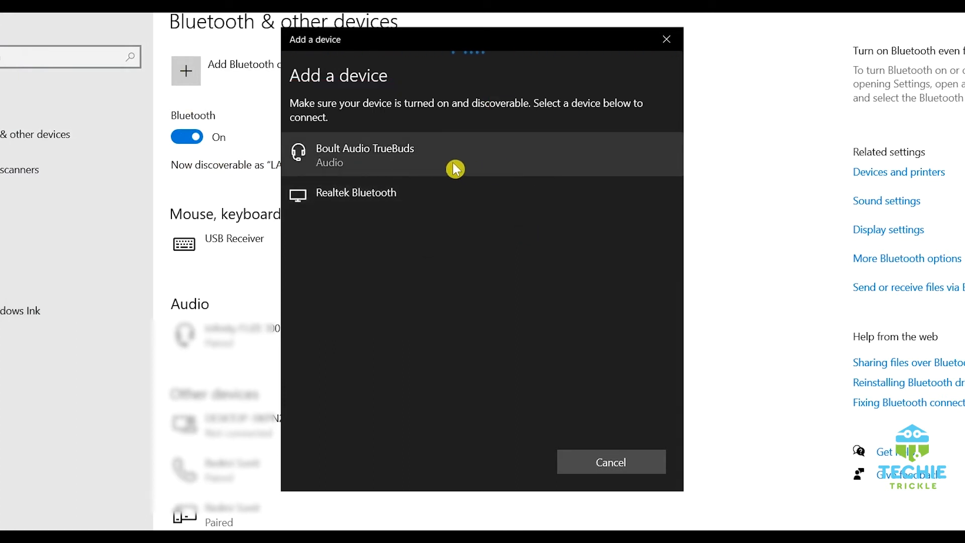
click(454, 169)
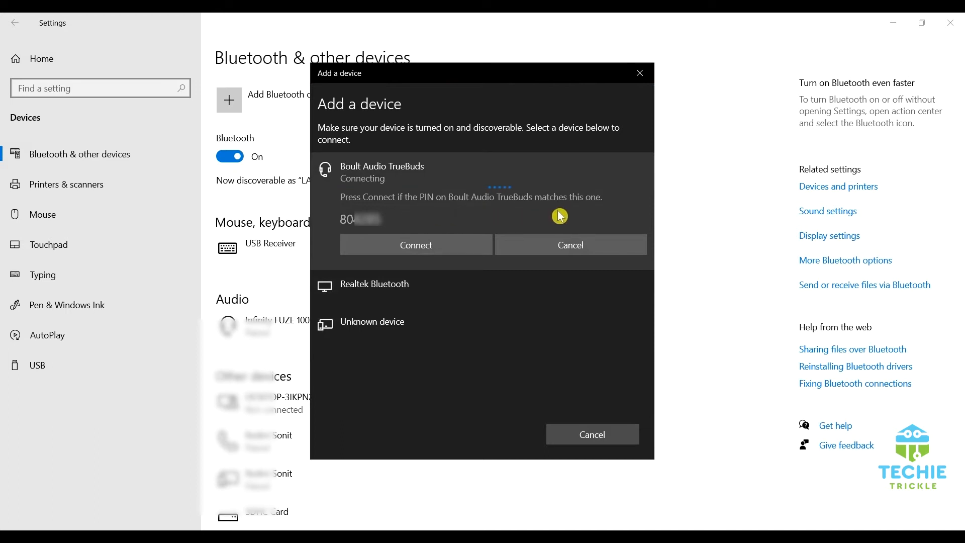
click(432, 245)
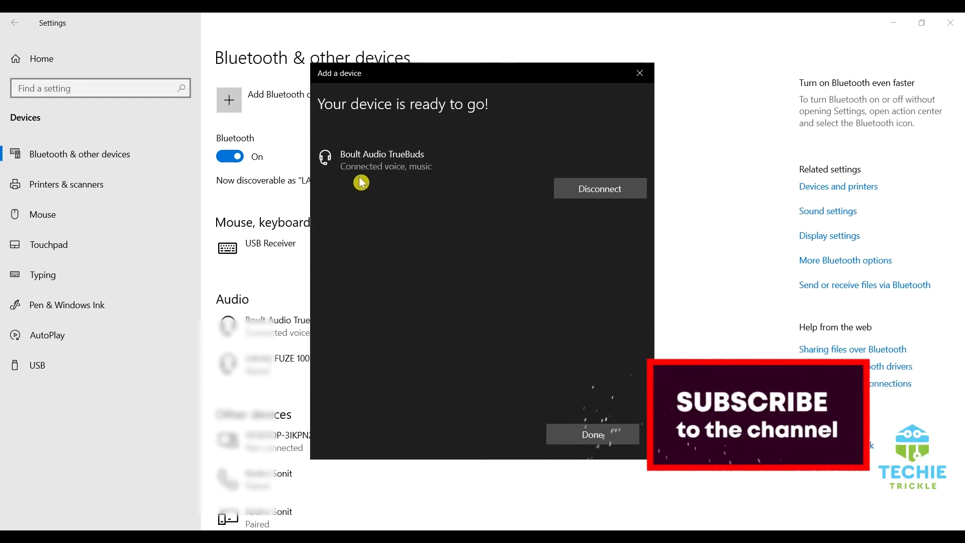
click(593, 435)
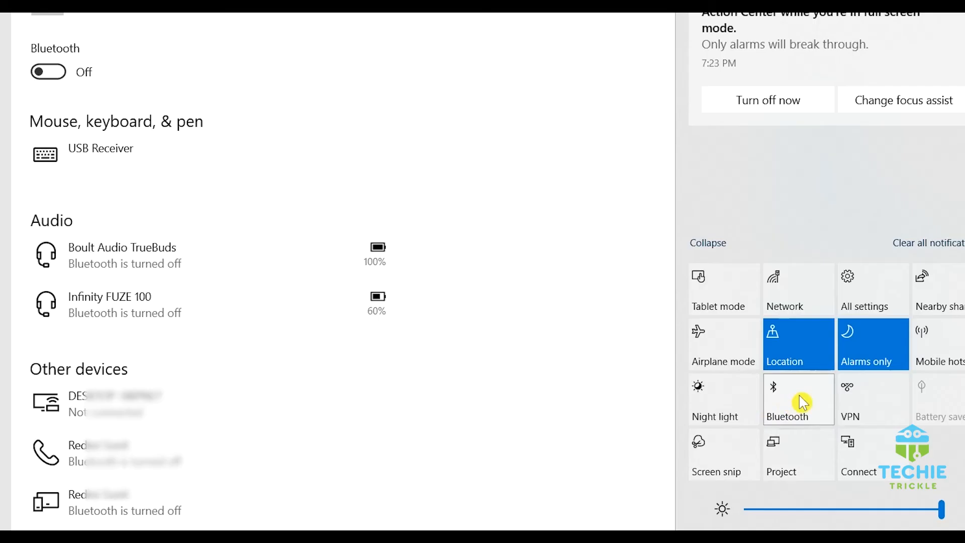
- Use the Bluetooth tile's shortcut menu to choose Go to Settings
right_click(801, 402)
click(835, 415)
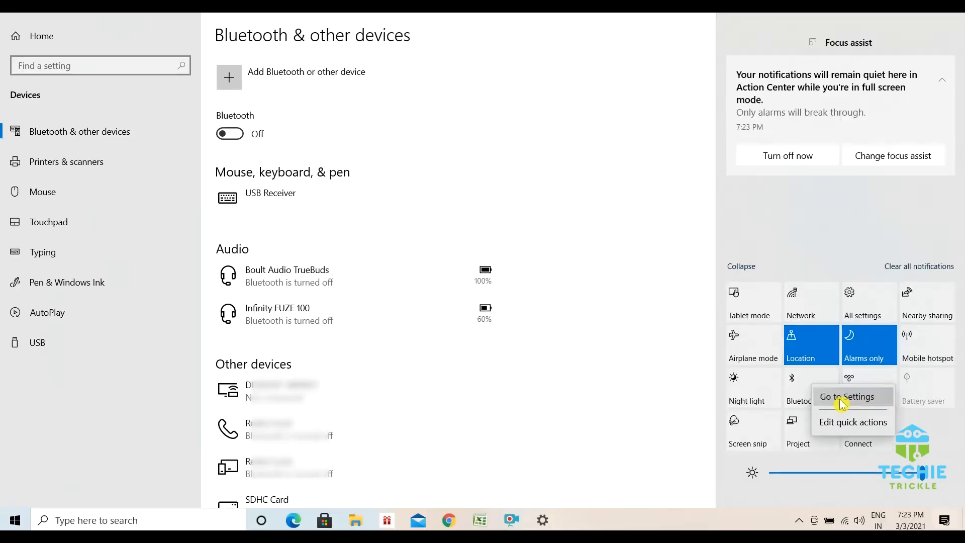